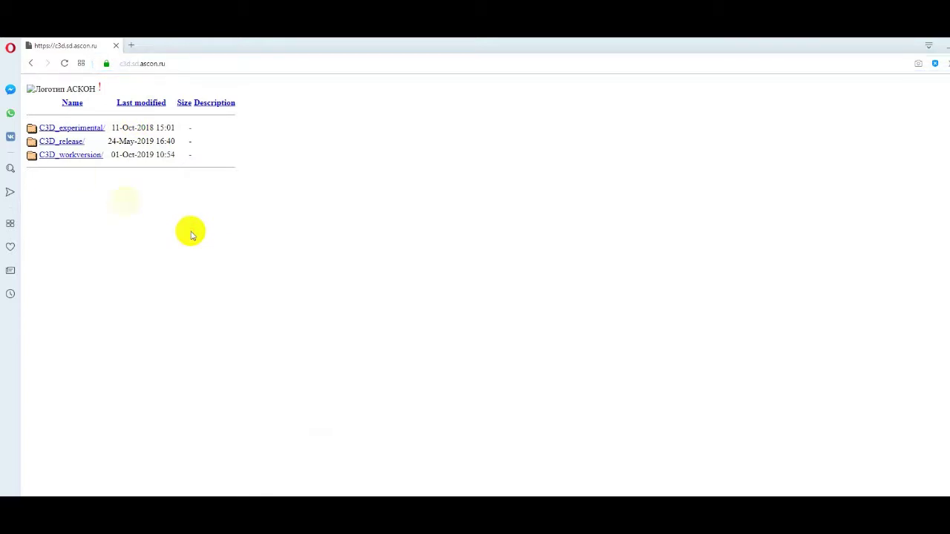
Open C3D_workversion and log in with the account's e-mail and password.
click(75, 158)
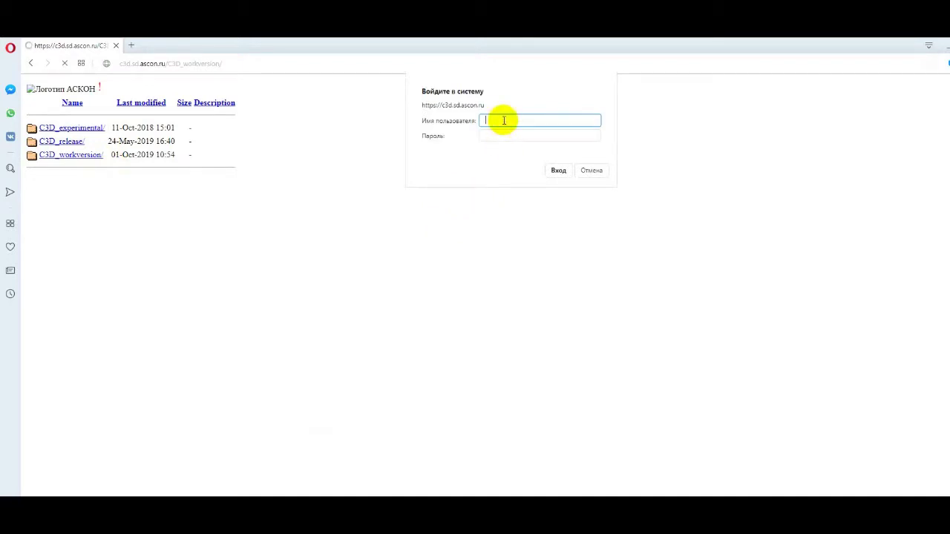
key(Tab)
text(********)
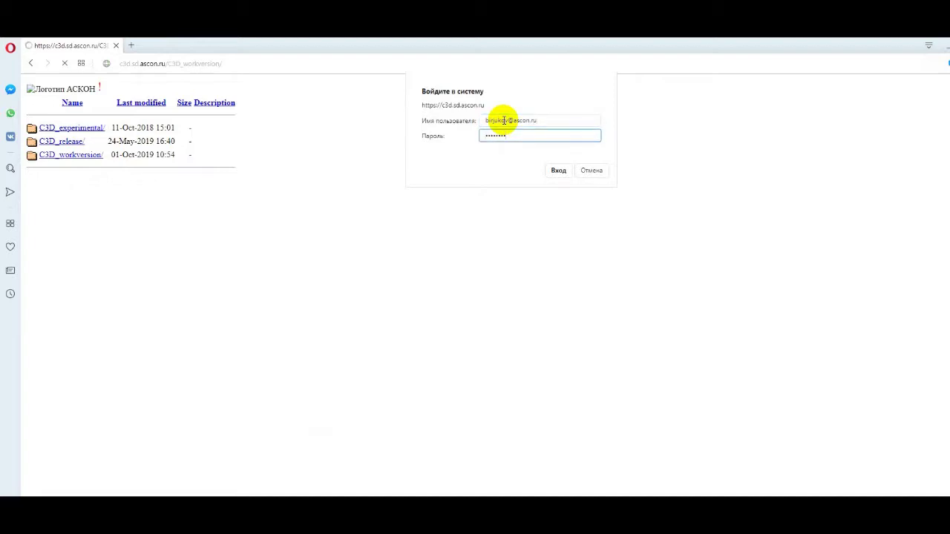
click(547, 170)
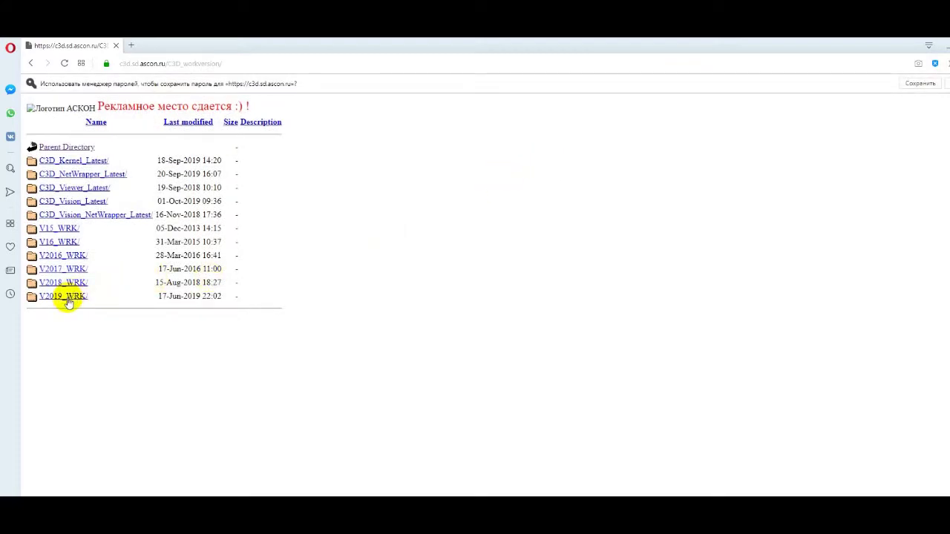
Go to V2019_WRK > C3D_Kernel > 107737 > Kernel and download Win64_Visual_Studio_2012_Unicode.zip.
click(69, 298)
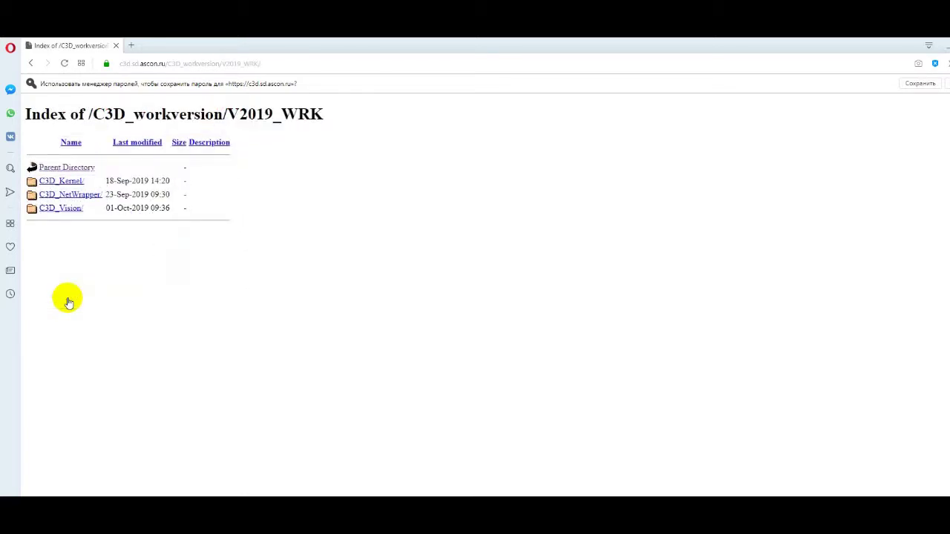
click(73, 182)
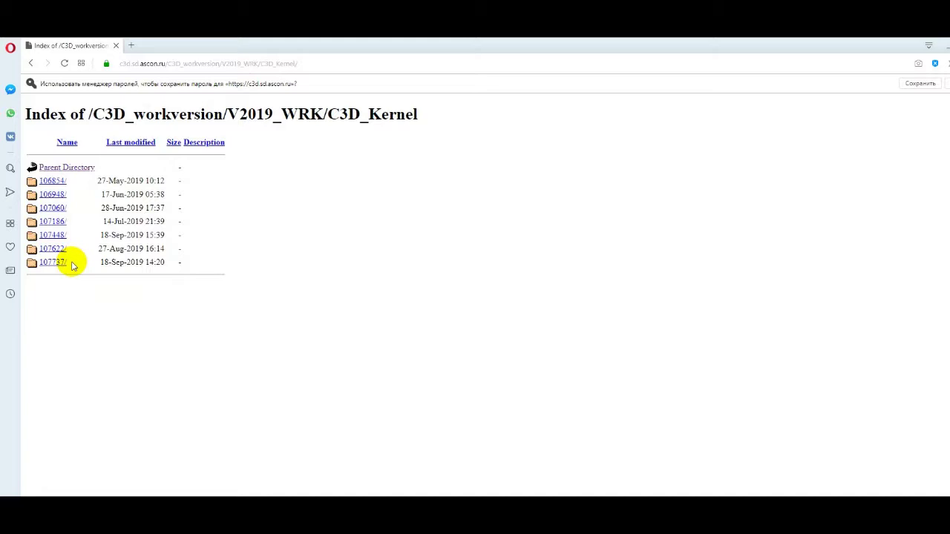
click(58, 263)
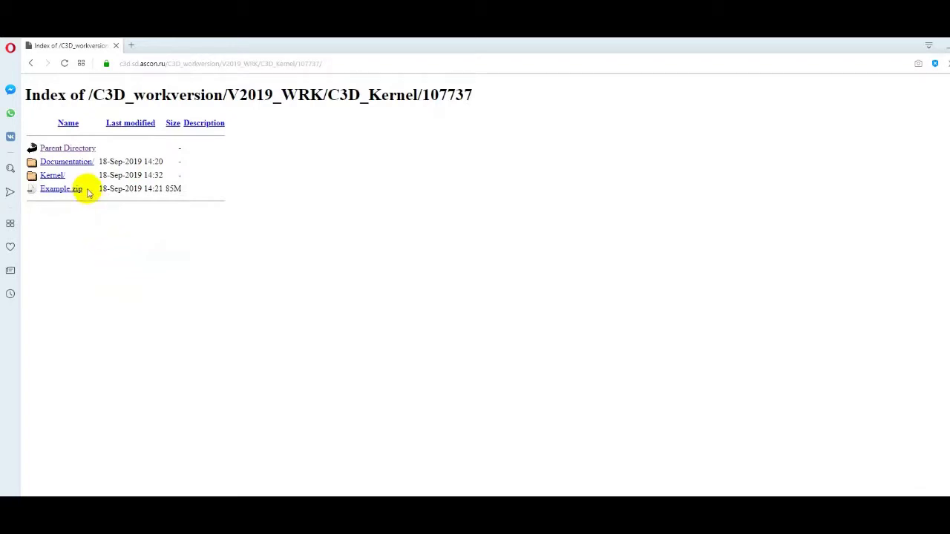
drag(80, 189, 42, 192)
click(65, 228)
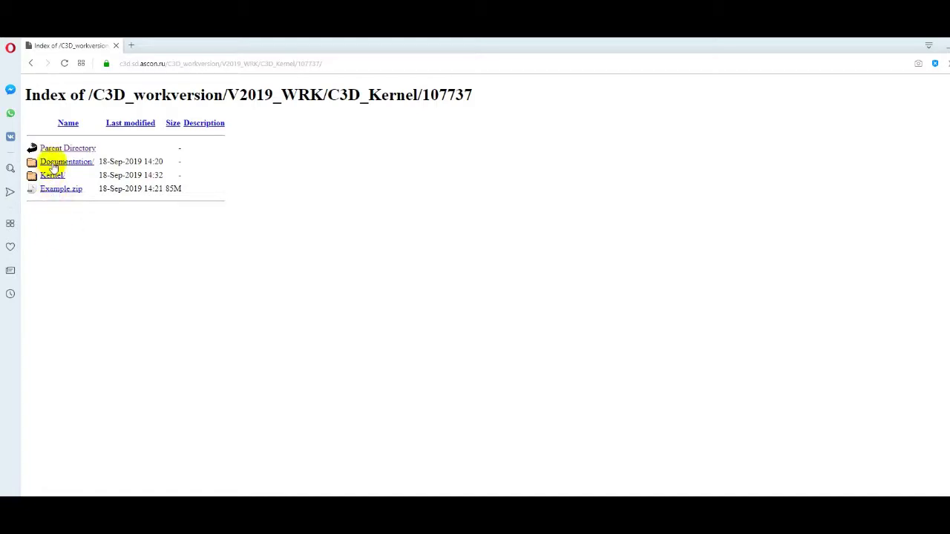
click(50, 175)
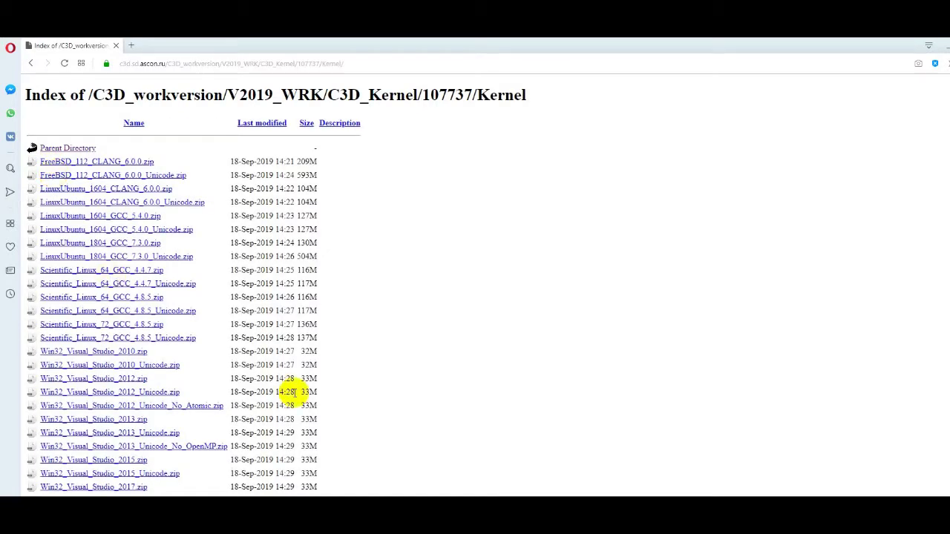
scroll(295, 393, down, 4)
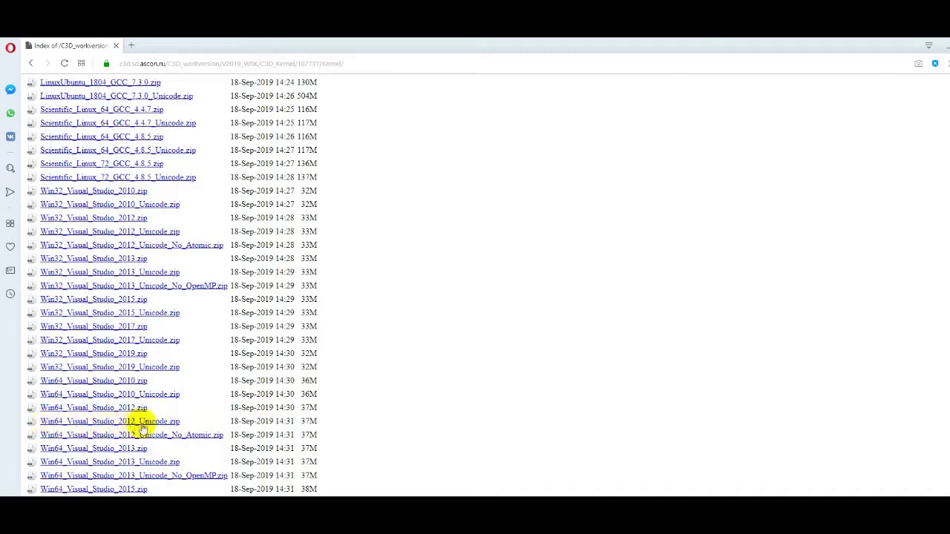
click(147, 422)
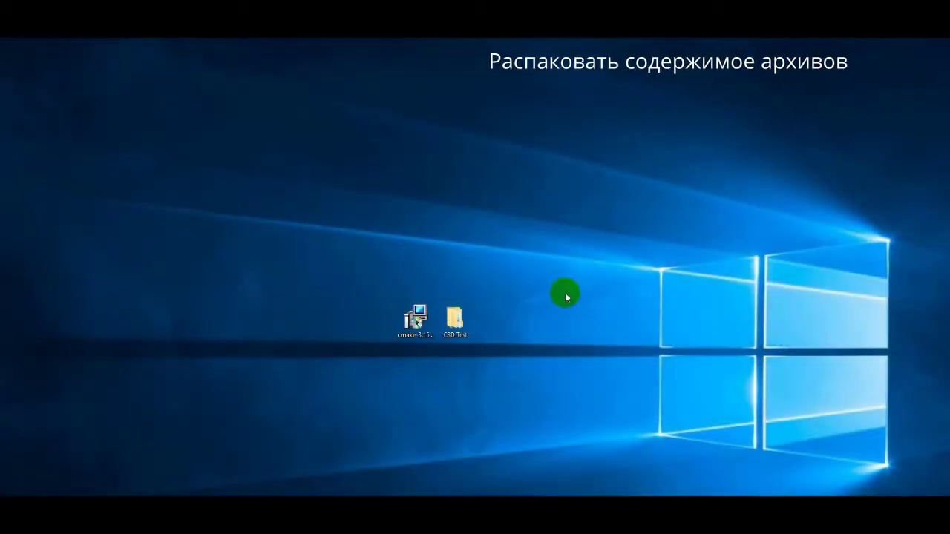
Open the C3D Test folder and extract Example.zip into it with WinRAR.
click(459, 319)
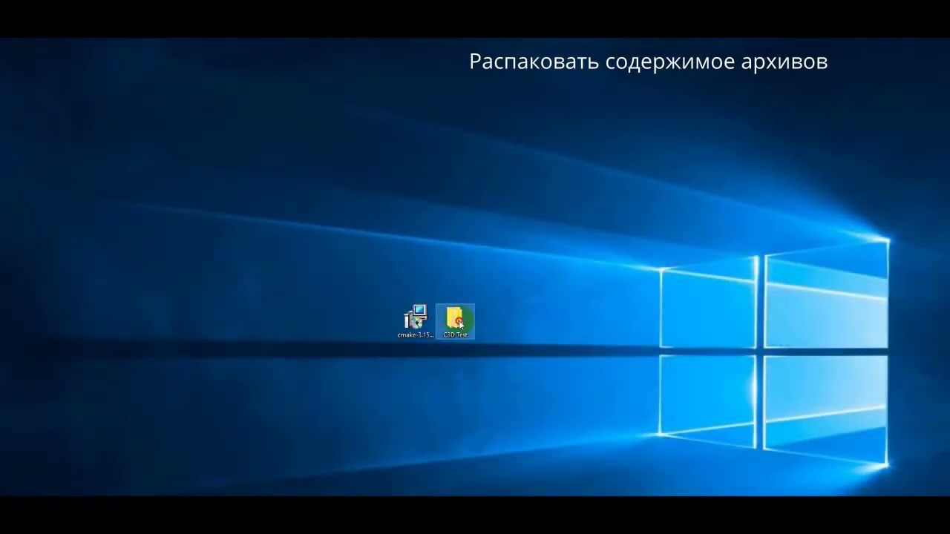
double_click(458, 320)
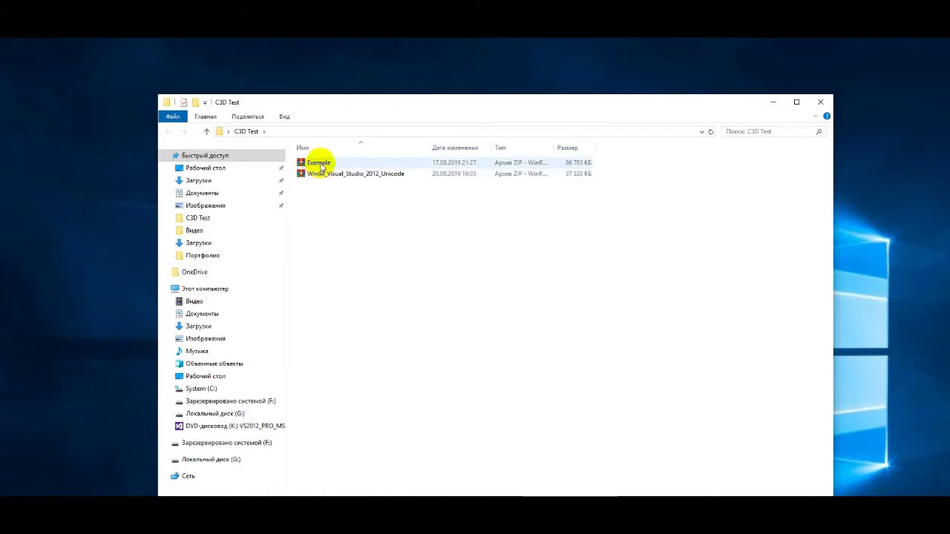
right_click(317, 162)
mouse_move(371, 185)
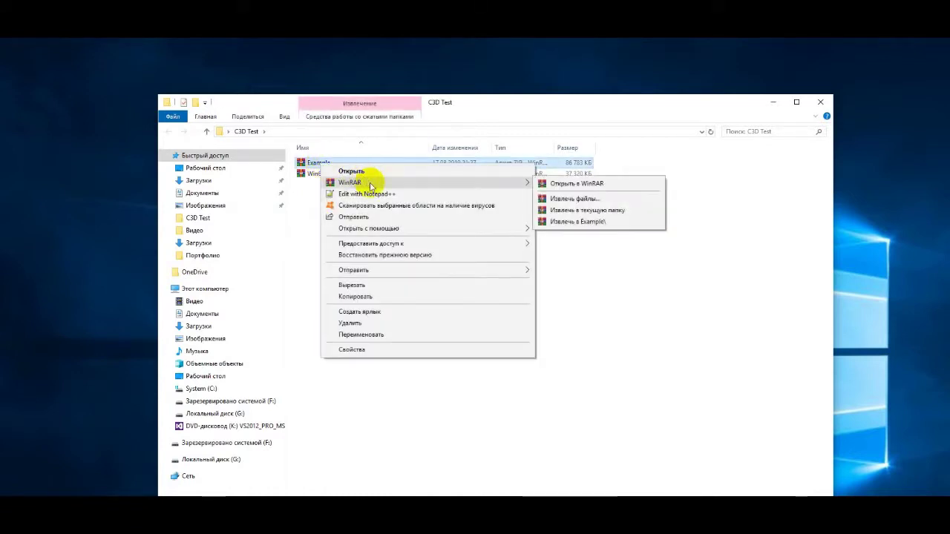
click(601, 212)
Extract Win64_Visual_Studio_2012_Unicode.zip into the same C3D Test folder.
right_click(366, 176)
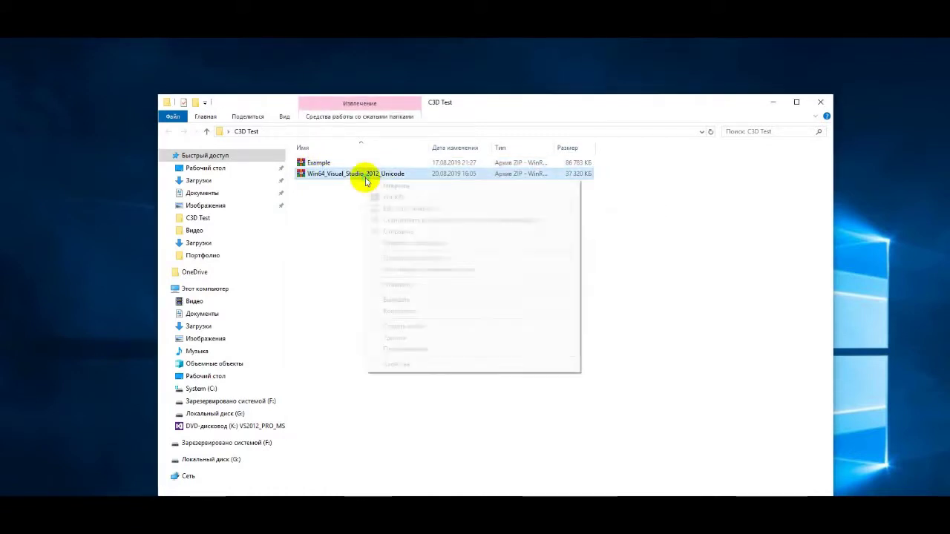
mouse_move(481, 196)
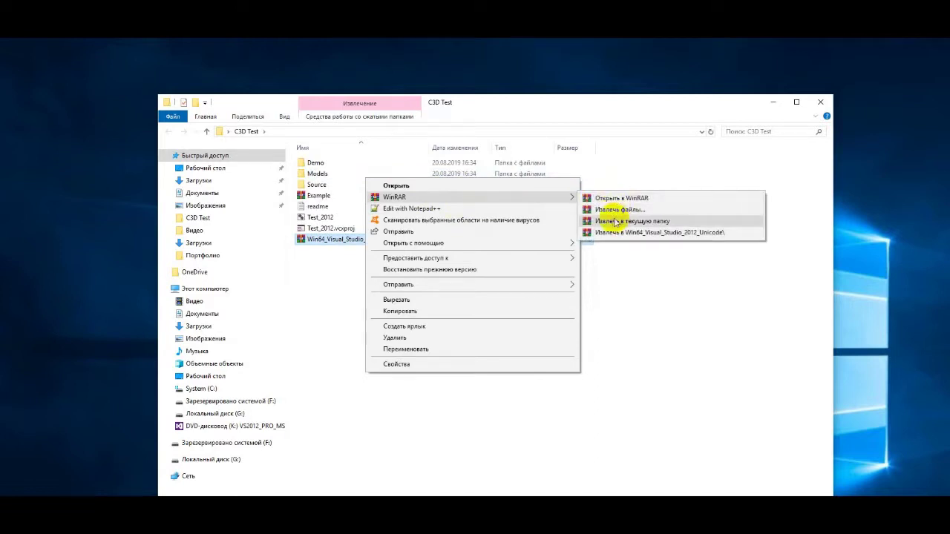
click(629, 220)
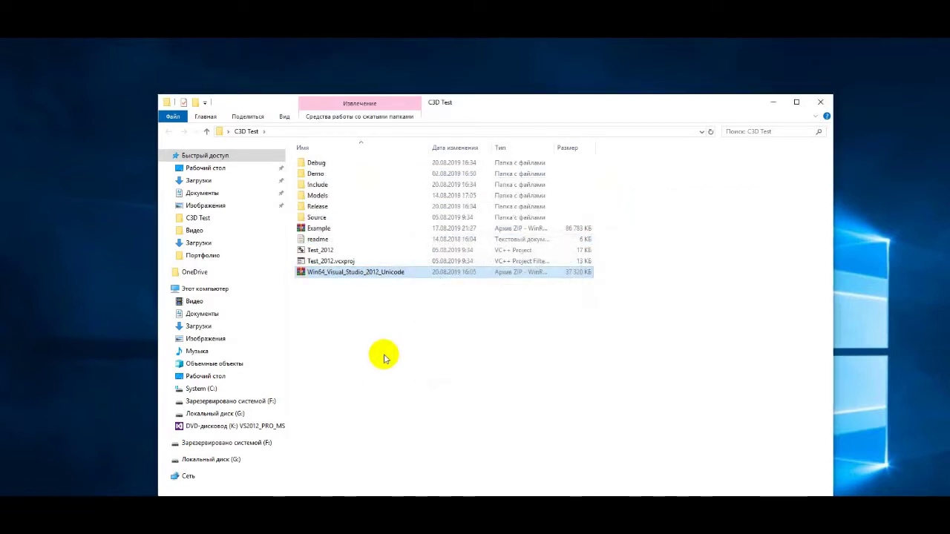
click(329, 180)
double_click(329, 178)
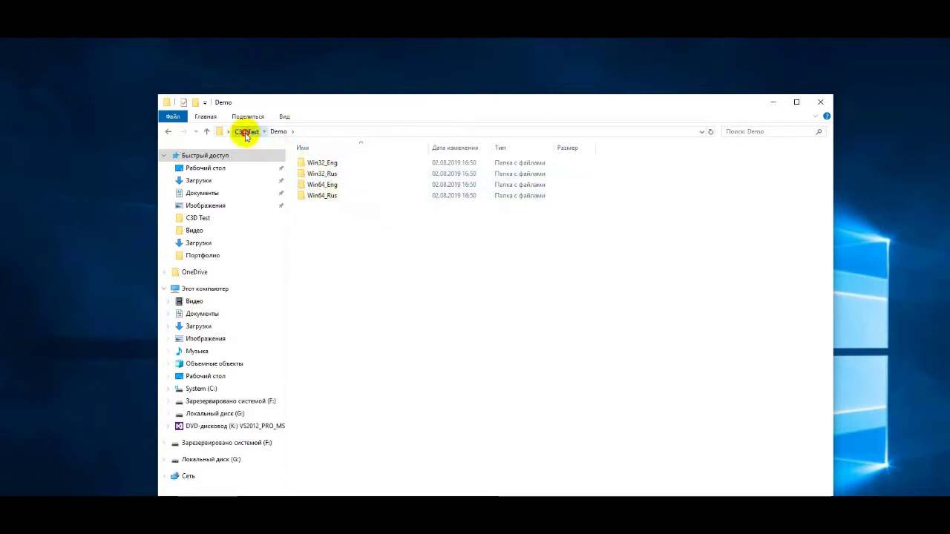
click(246, 134)
click(329, 184)
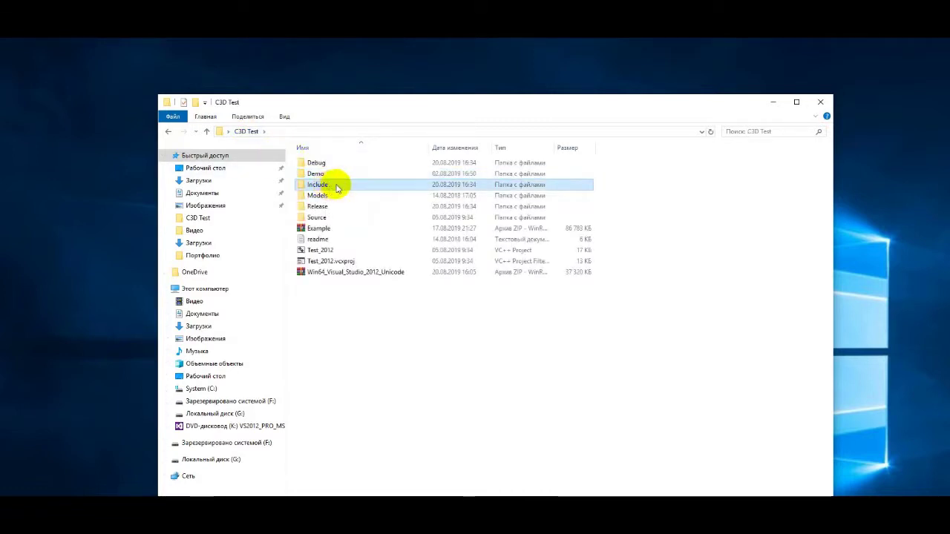
double_click(336, 187)
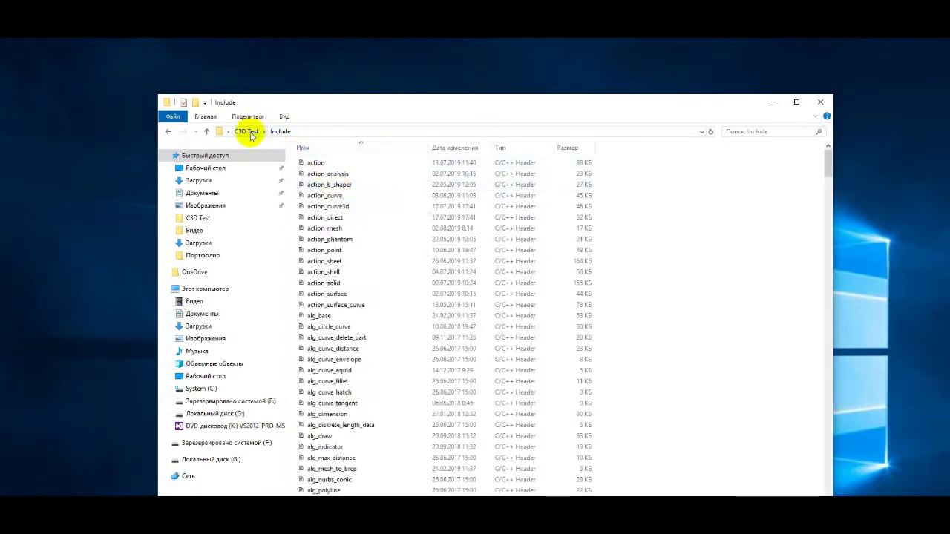
click(248, 133)
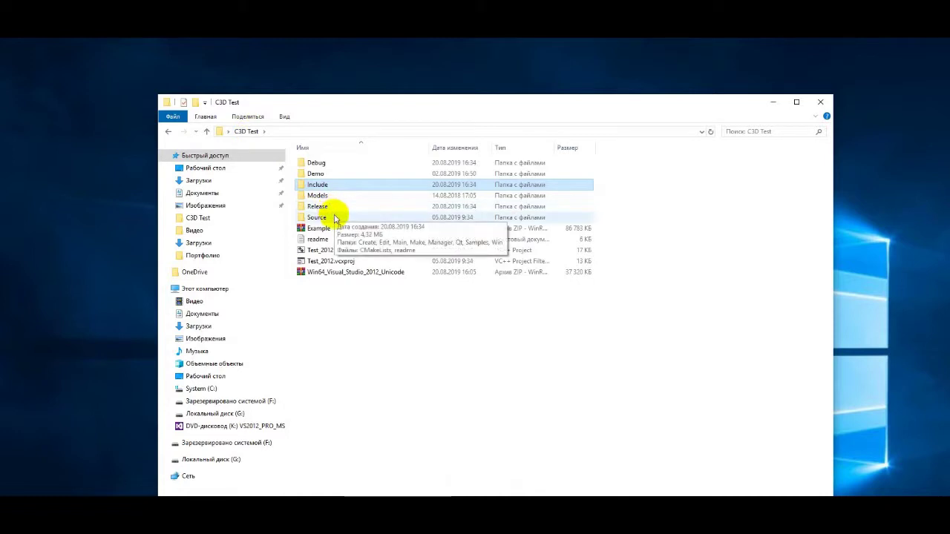
click(334, 219)
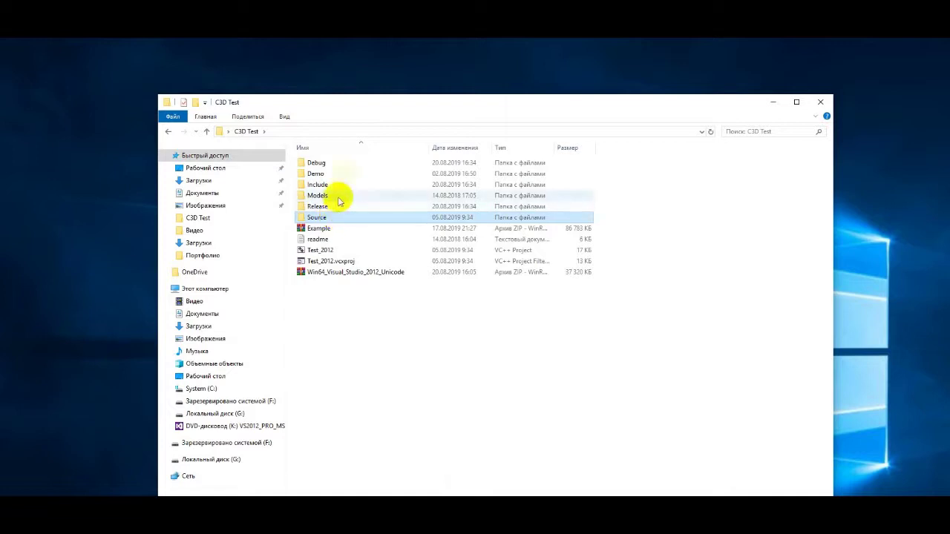
click(341, 163)
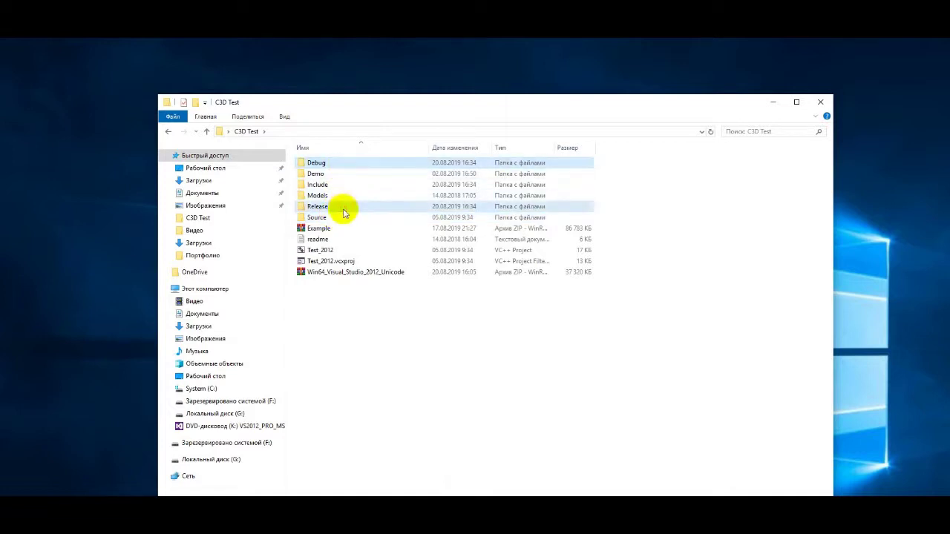
Look through the Release and Models folders, returning to C3D Test after each.
double_click(341, 207)
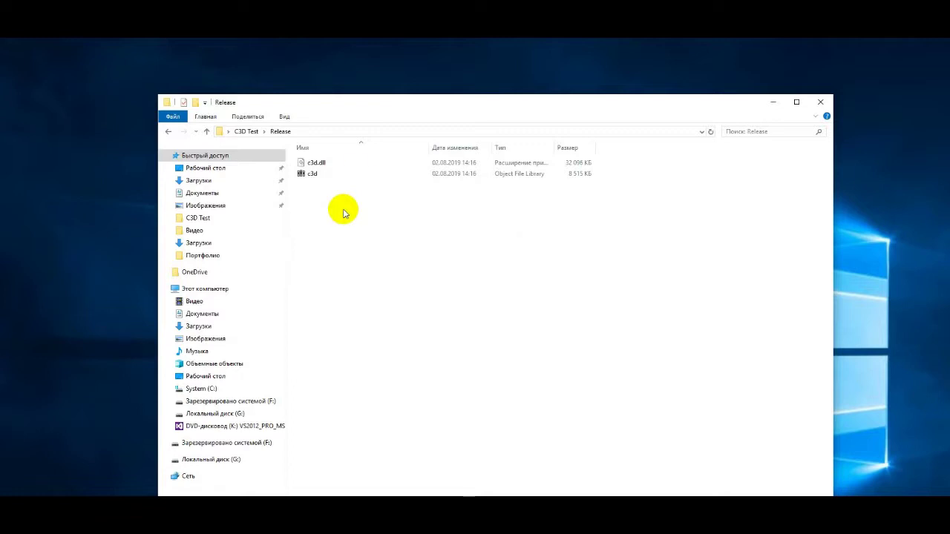
click(242, 132)
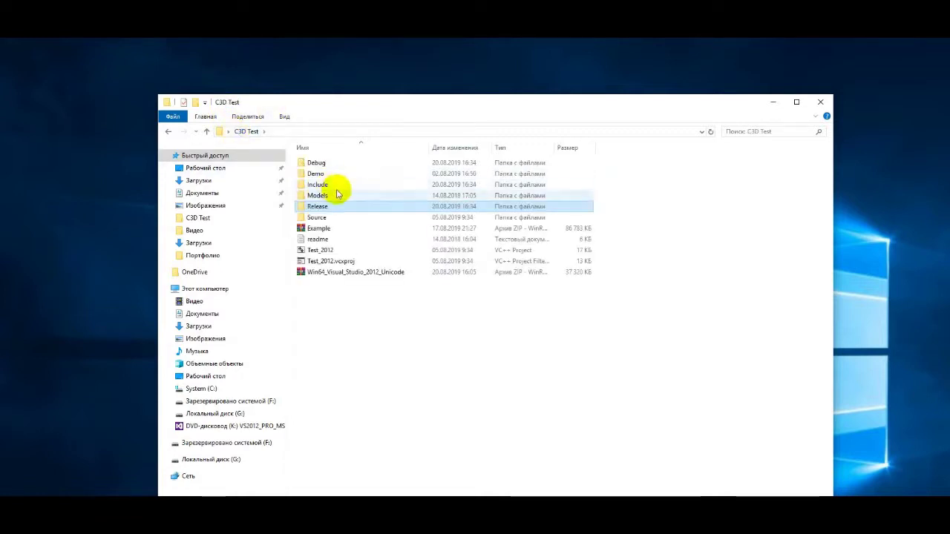
double_click(333, 195)
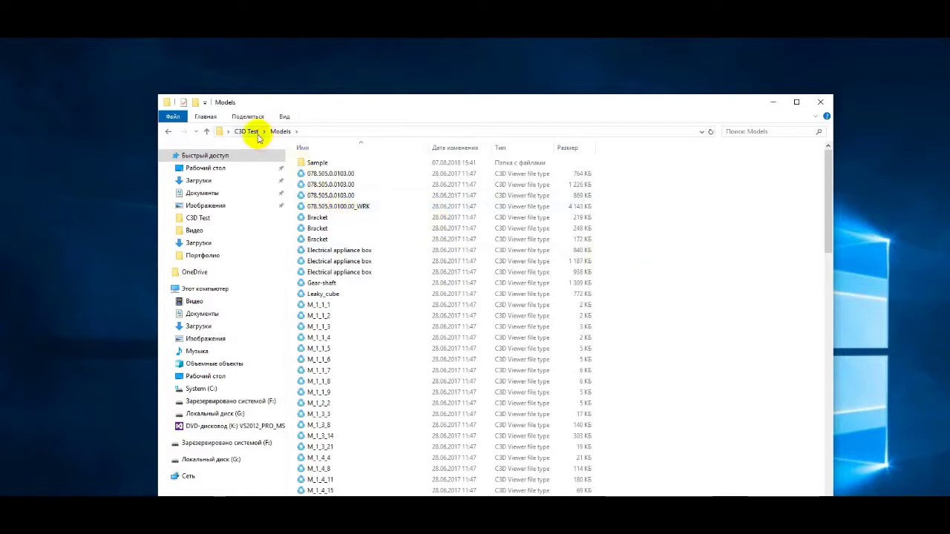
click(253, 132)
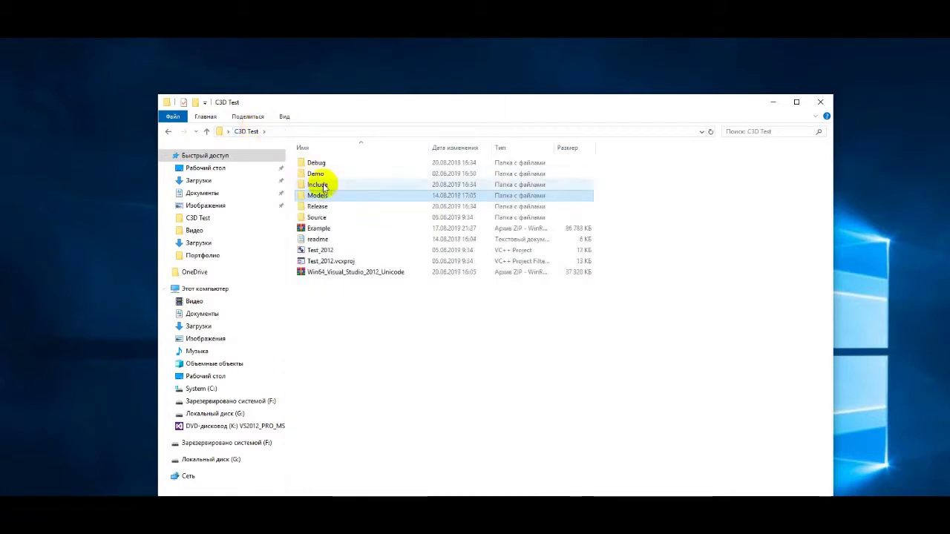
Inspect the Test_2012 project files and the readme in C3D Test.
click(340, 250)
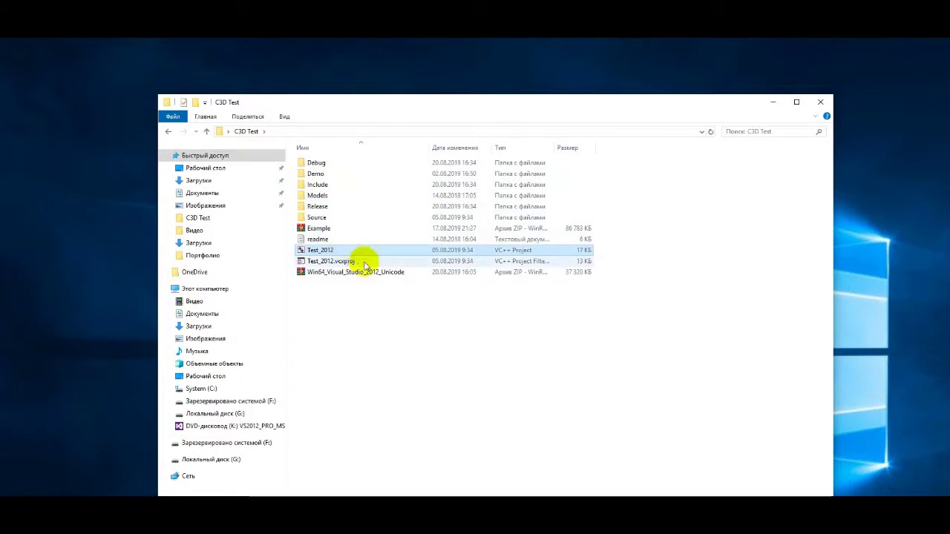
click(364, 263)
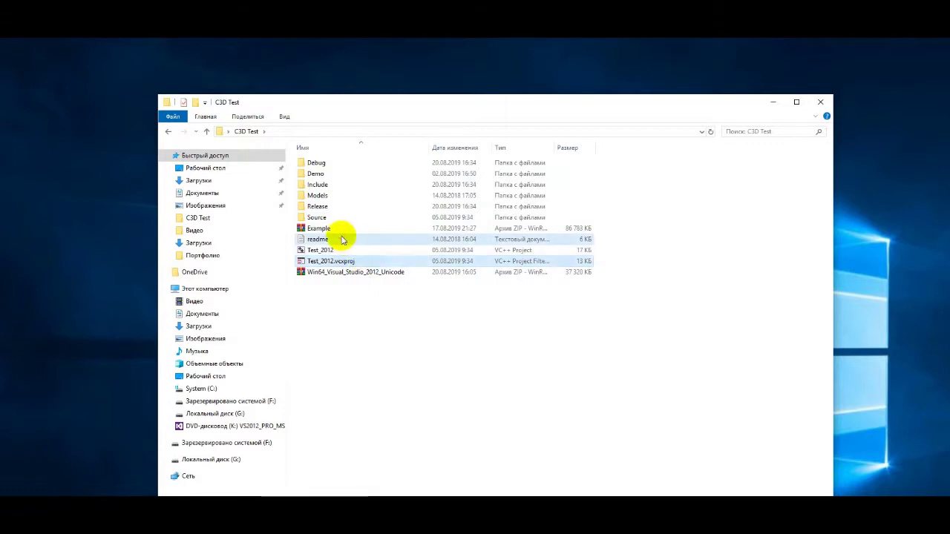
click(342, 240)
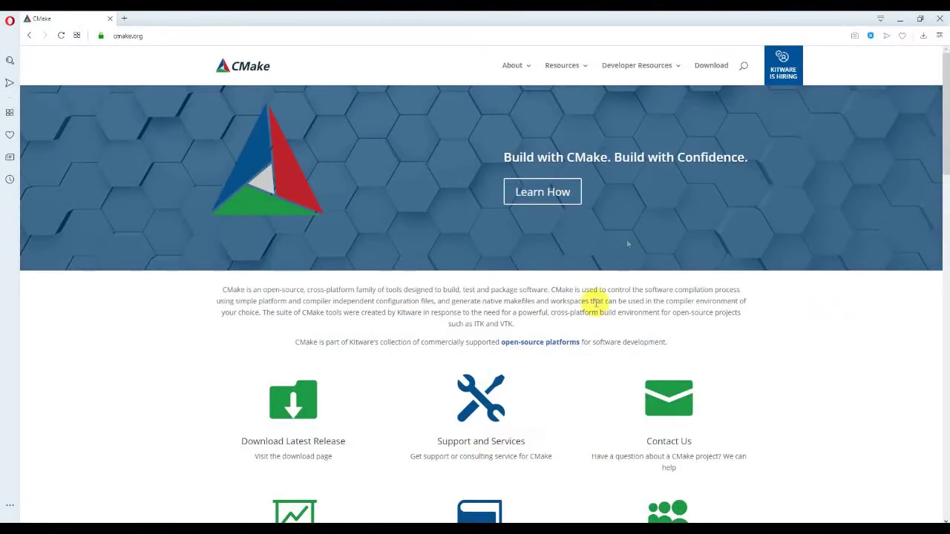
Download the CMake win64 .msi installer from cmake.org and select it on the desktop.
click(717, 66)
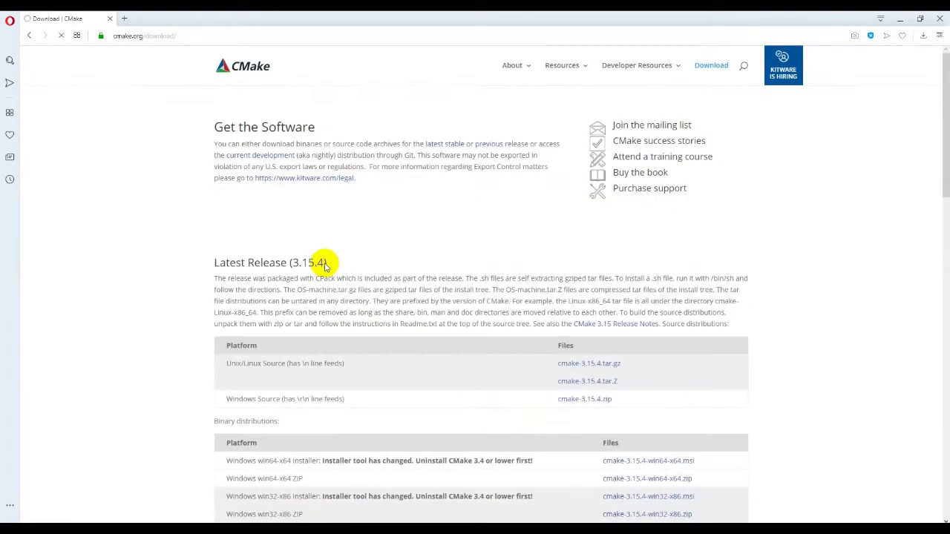
scroll(324, 264, down, 3)
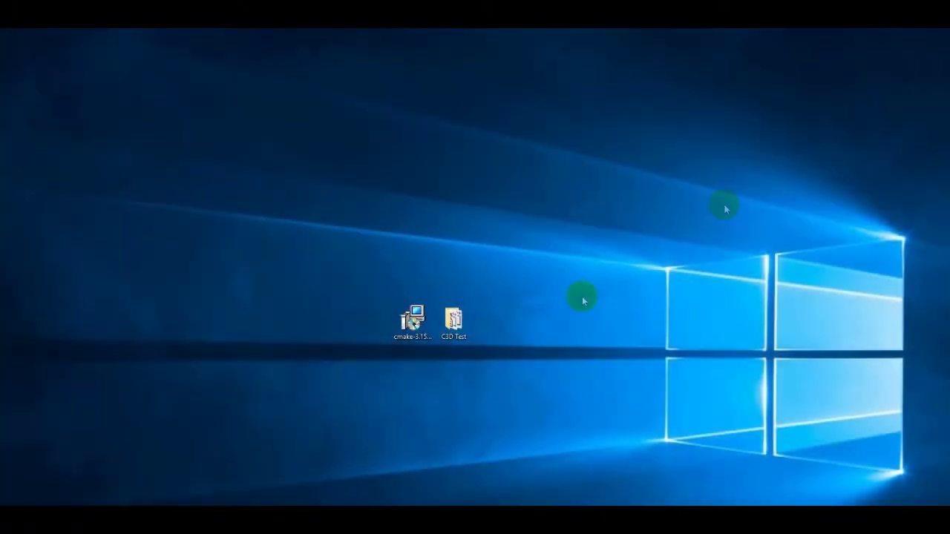
click(414, 320)
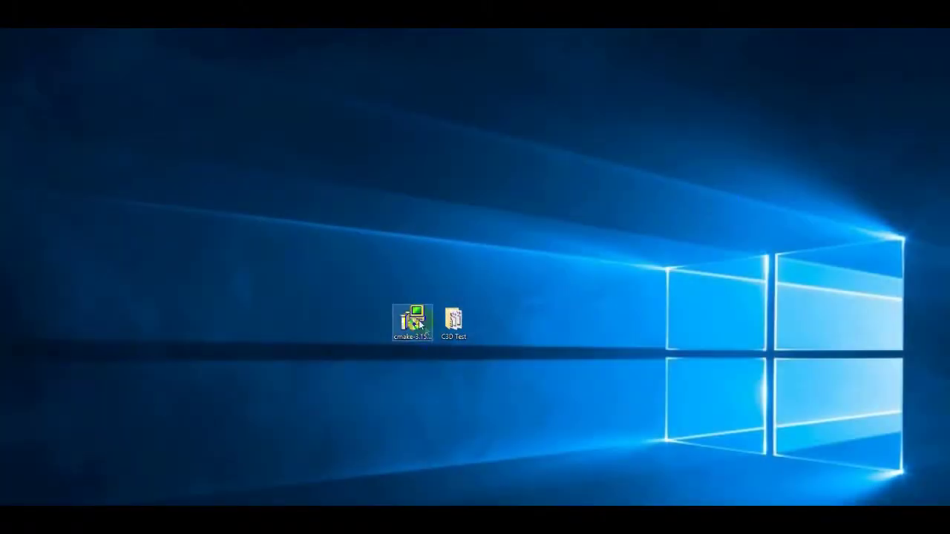
Install CMake into C:\Program Files\CMake\ with the license accepted and PATH set for all users.
double_click(419, 322)
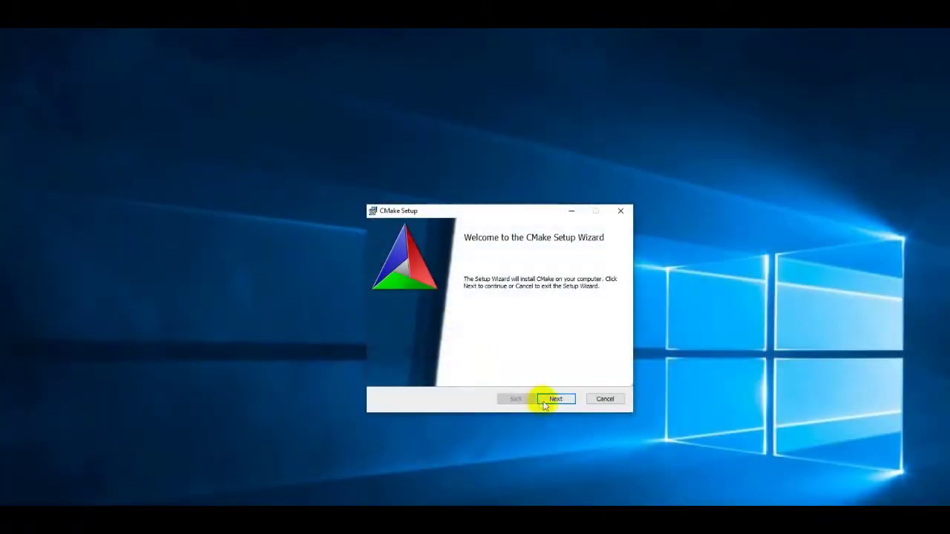
click(555, 400)
click(475, 373)
click(555, 401)
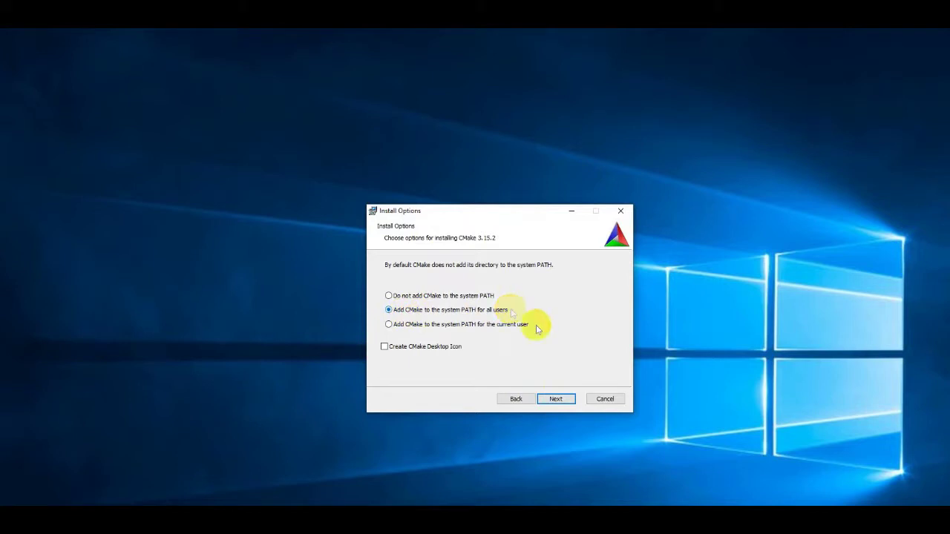
click(562, 402)
click(557, 400)
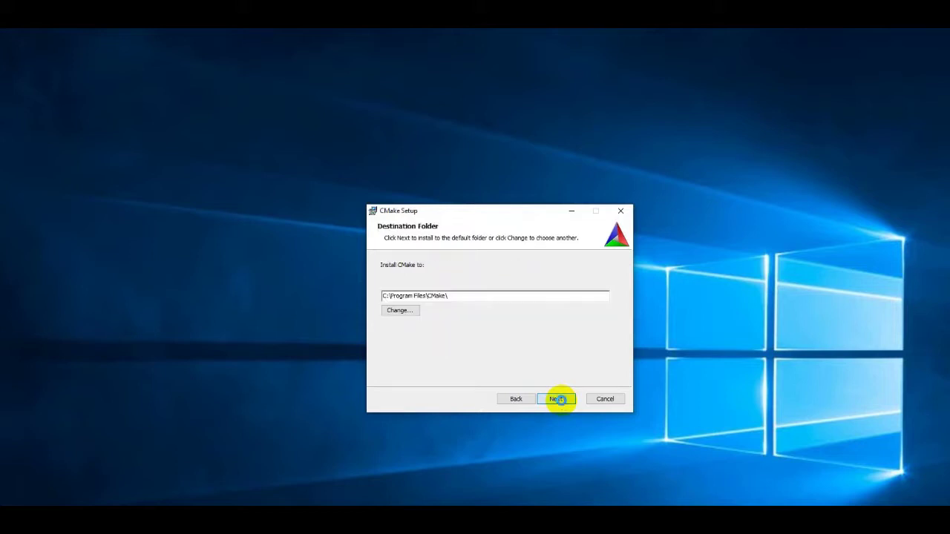
click(553, 399)
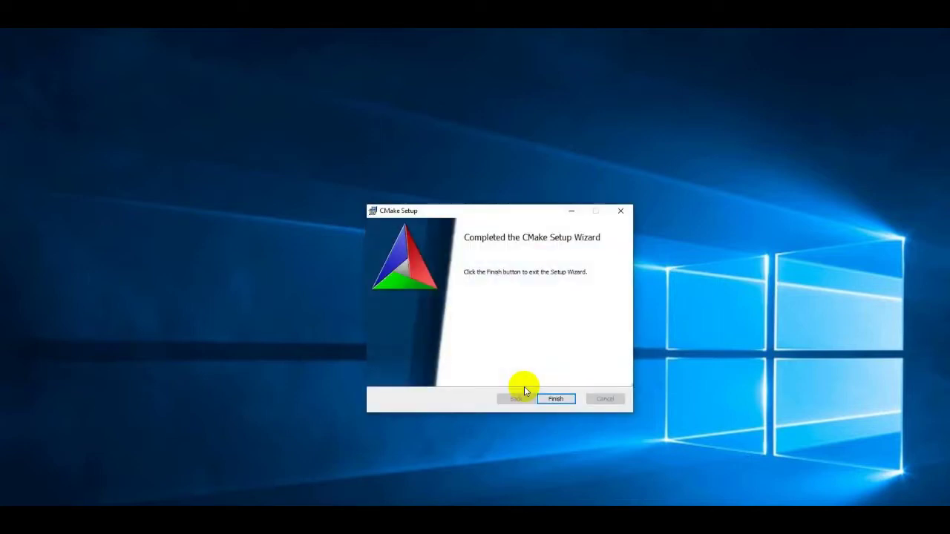
click(560, 401)
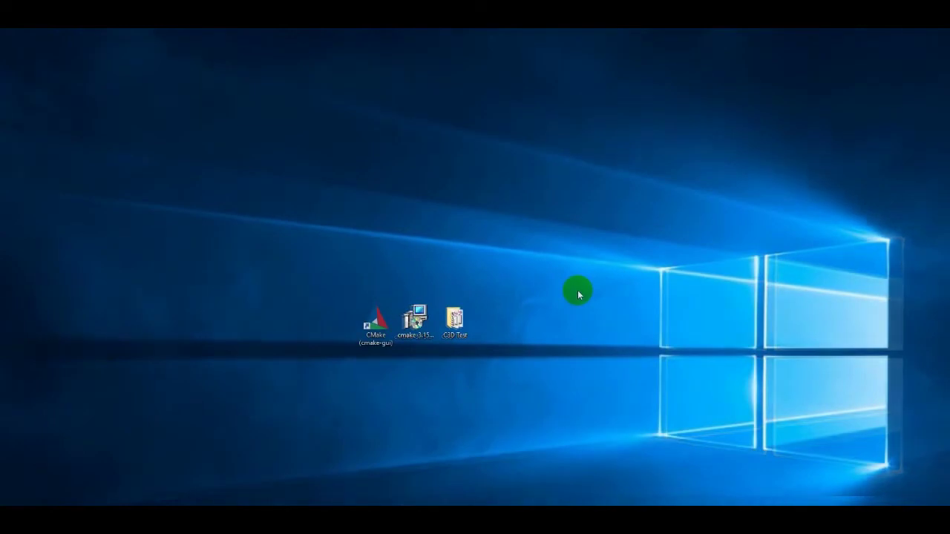
In cmake-gui, set the source to C3D Test/Source and binaries to C3D Test/Build.
double_click(375, 320)
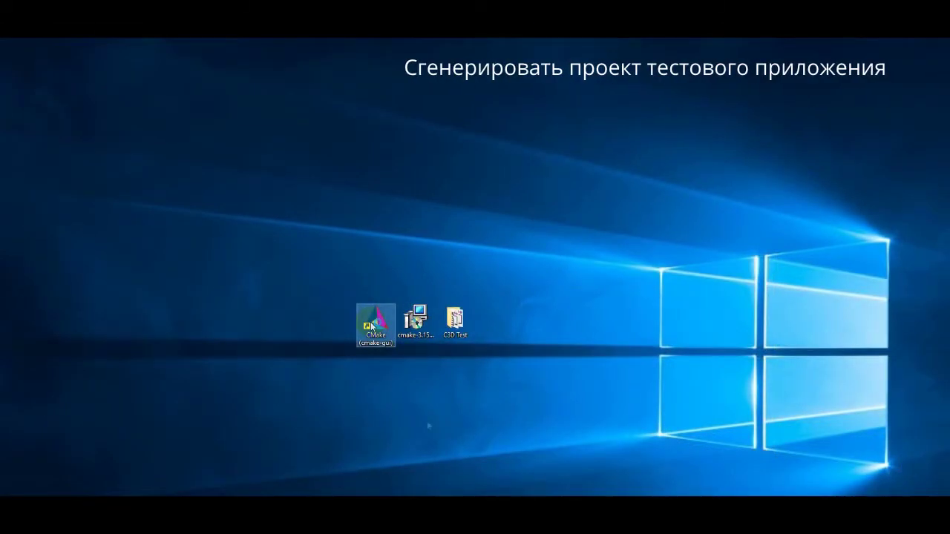
text(C:/Users/serge/OneDrive/Рабочий стол/C3D Test/)
key(Down)
key(Down)
key(Down)
key(Down)
key(Down)
key(Down)
key(Return)
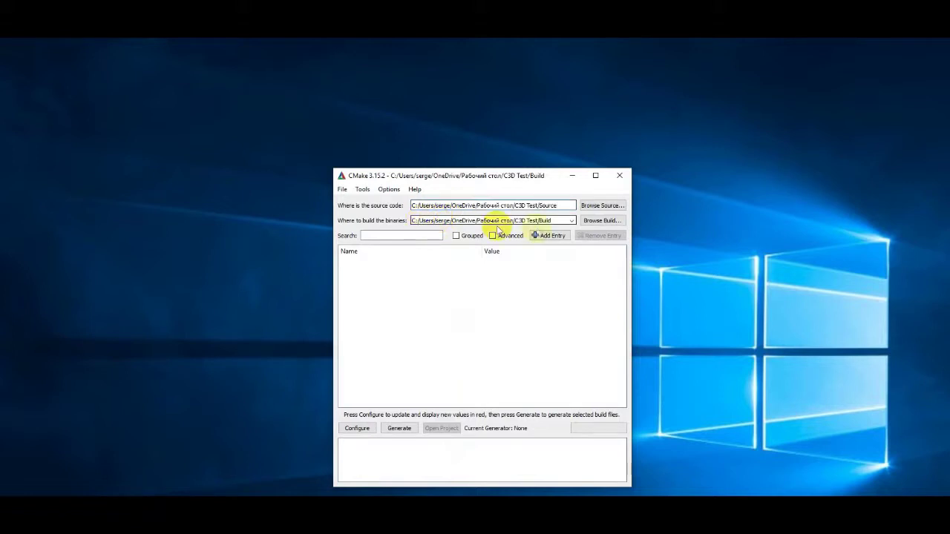
drag(541, 219, 558, 220)
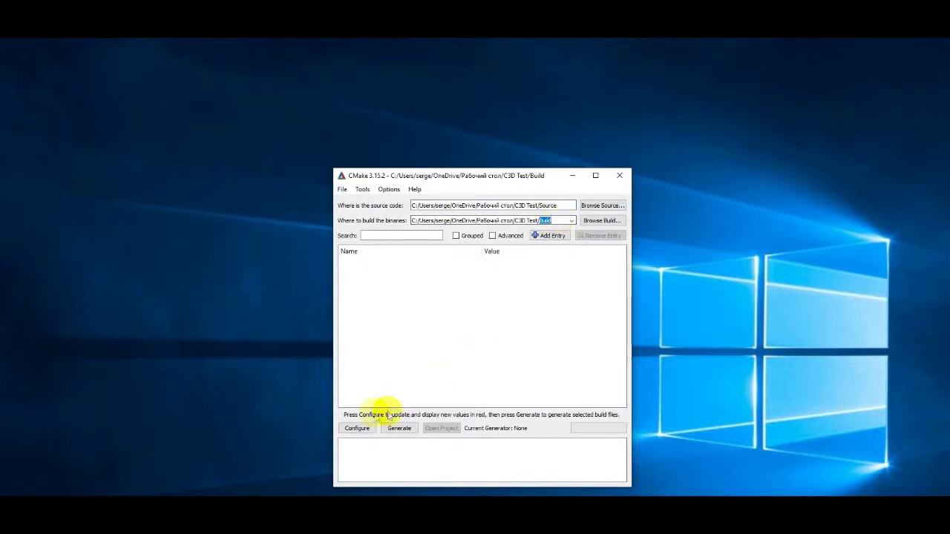
Configure into a new Build folder using Visual Studio 11 2012 for x64, then configure again.
click(359, 429)
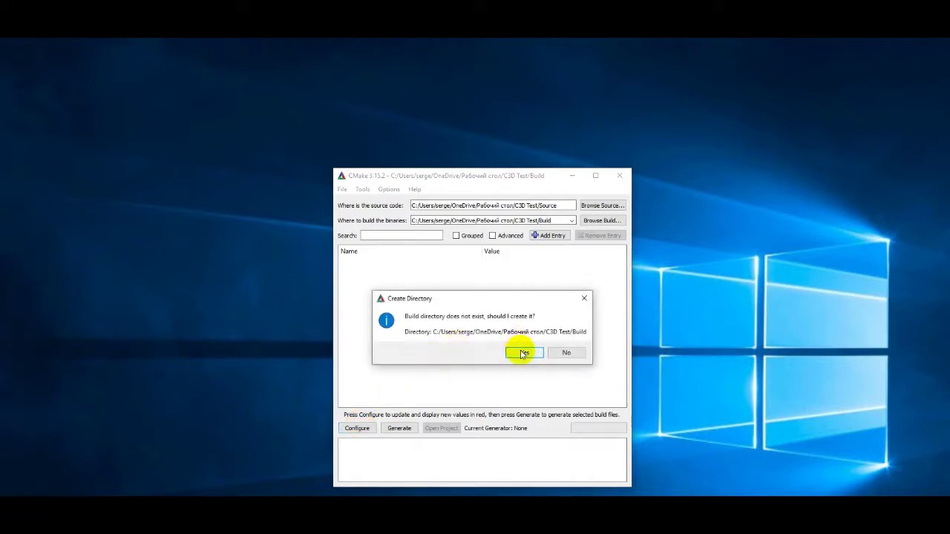
click(523, 353)
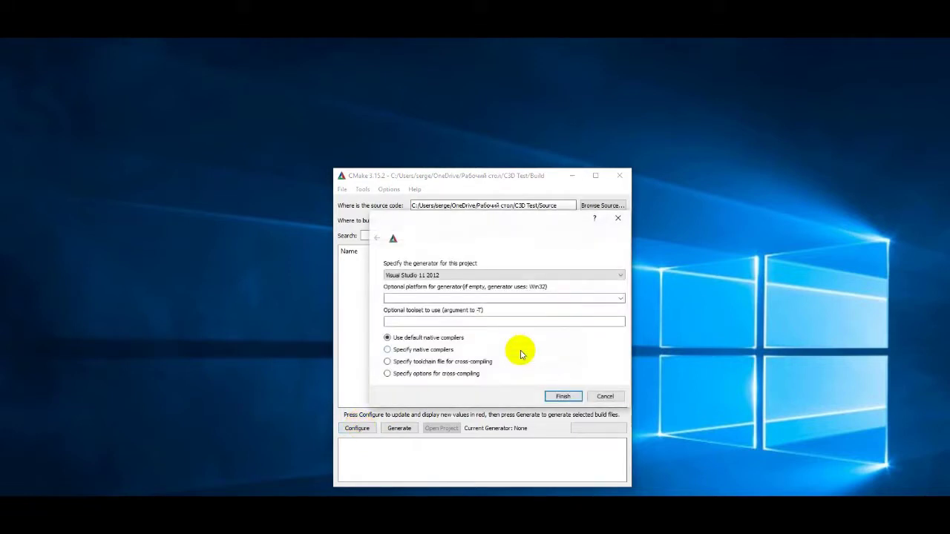
click(446, 275)
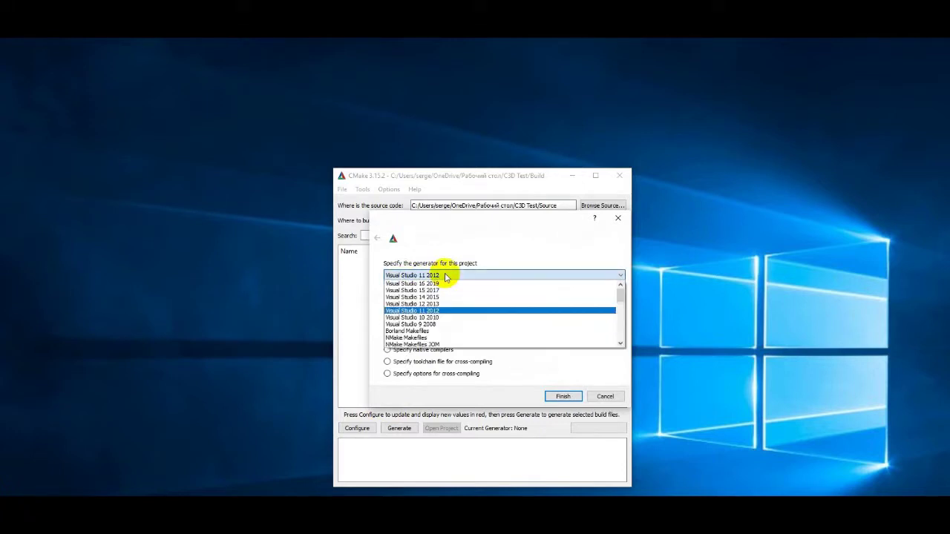
click(450, 311)
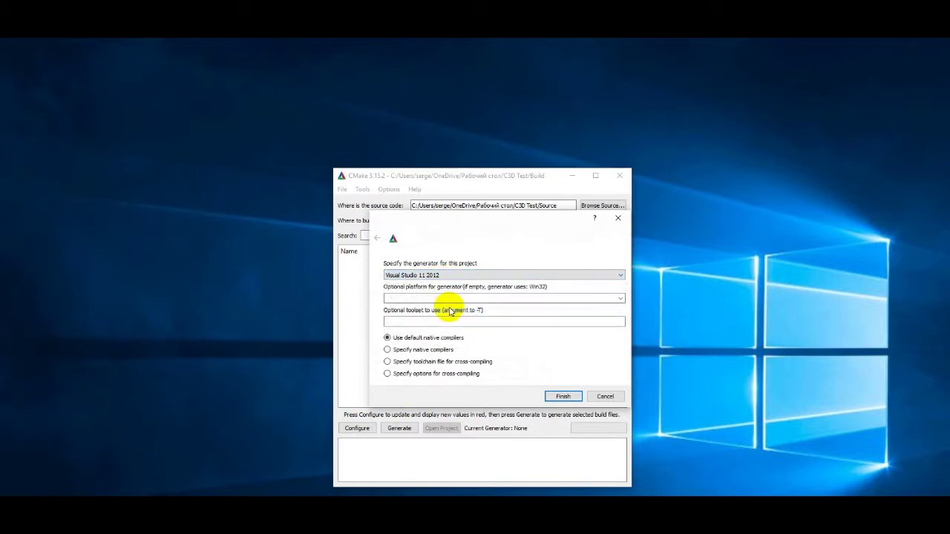
click(621, 298)
click(404, 327)
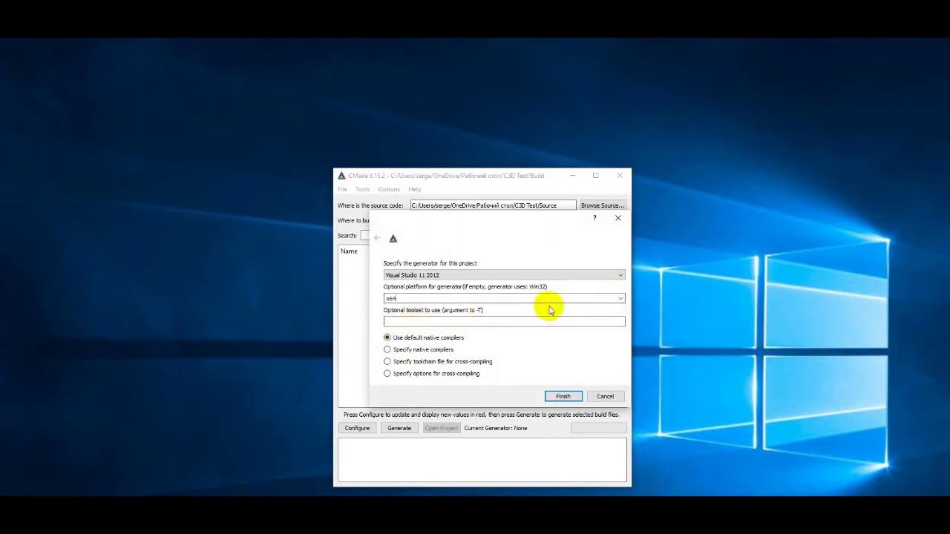
click(563, 396)
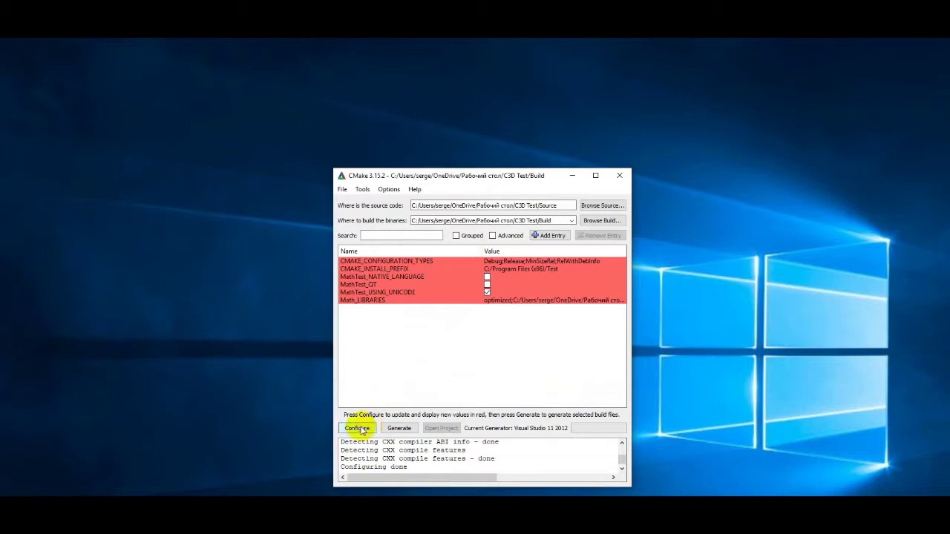
click(359, 428)
Generate the Visual Studio 11 2012 project files.
click(398, 429)
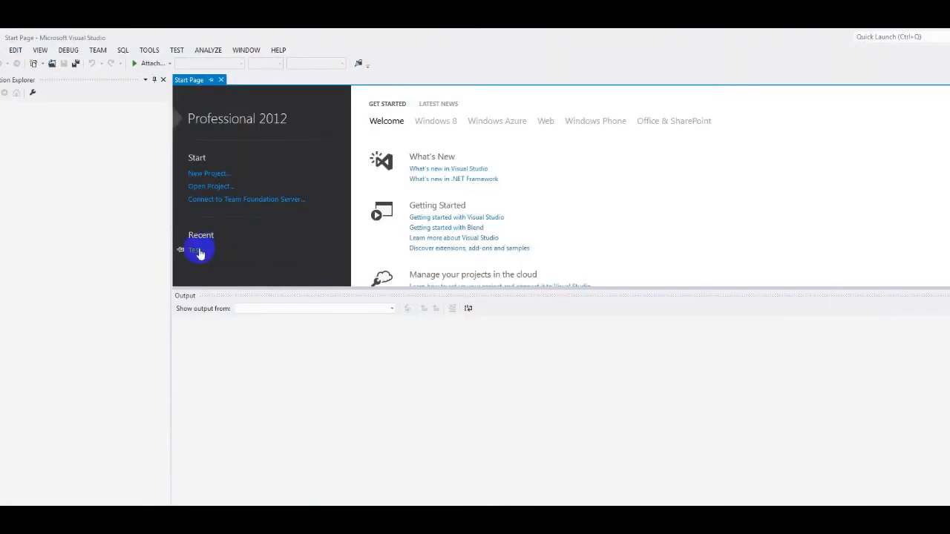
Open the recent Test solution and build the whole solution.
click(198, 249)
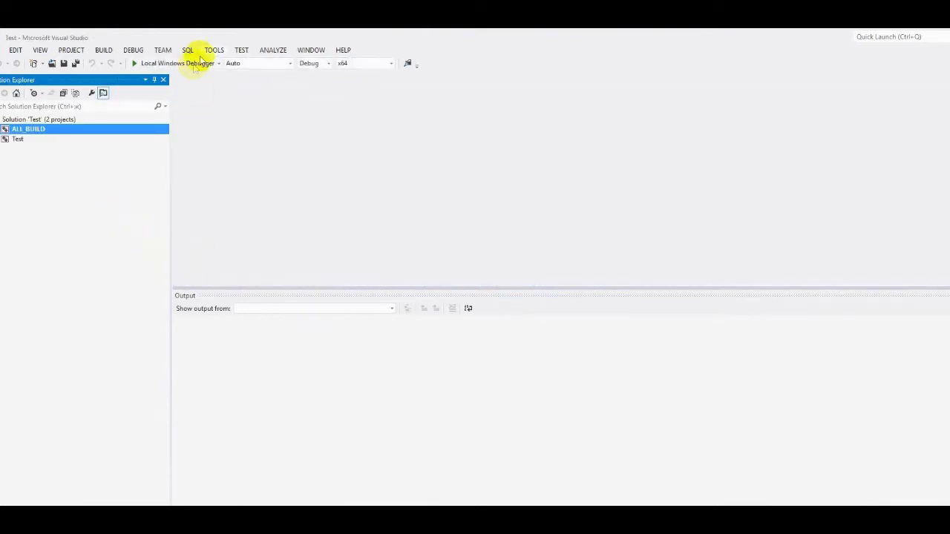
click(105, 50)
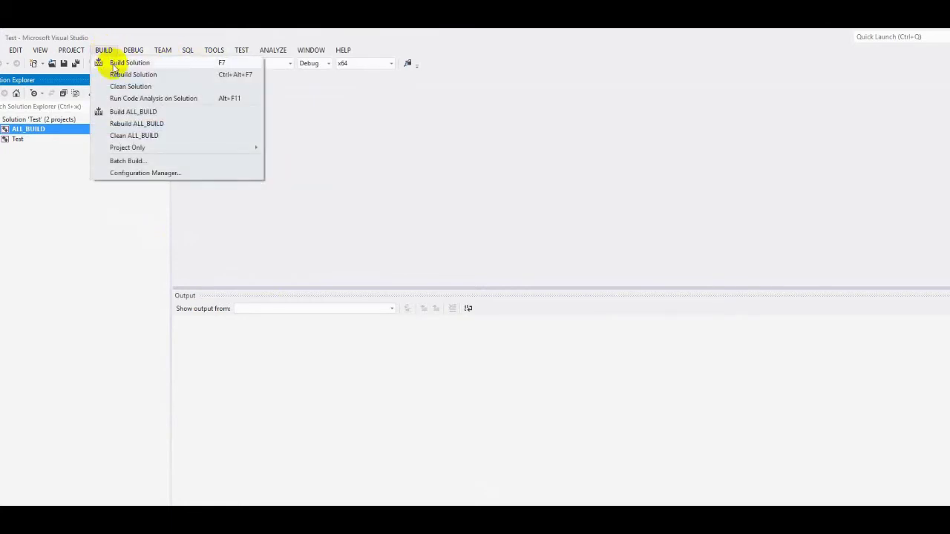
click(114, 65)
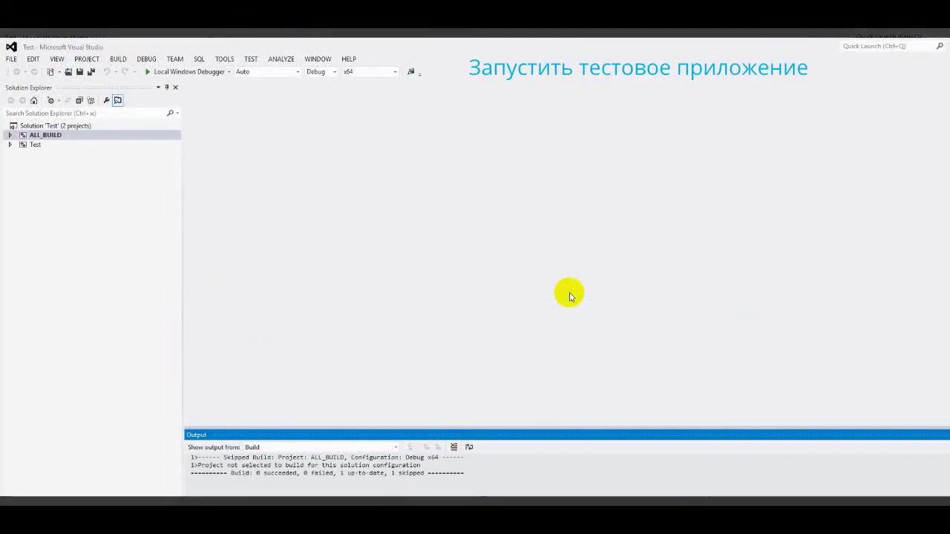
Make Test the startup project and run it with the Local Windows Debugger.
right_click(35, 145)
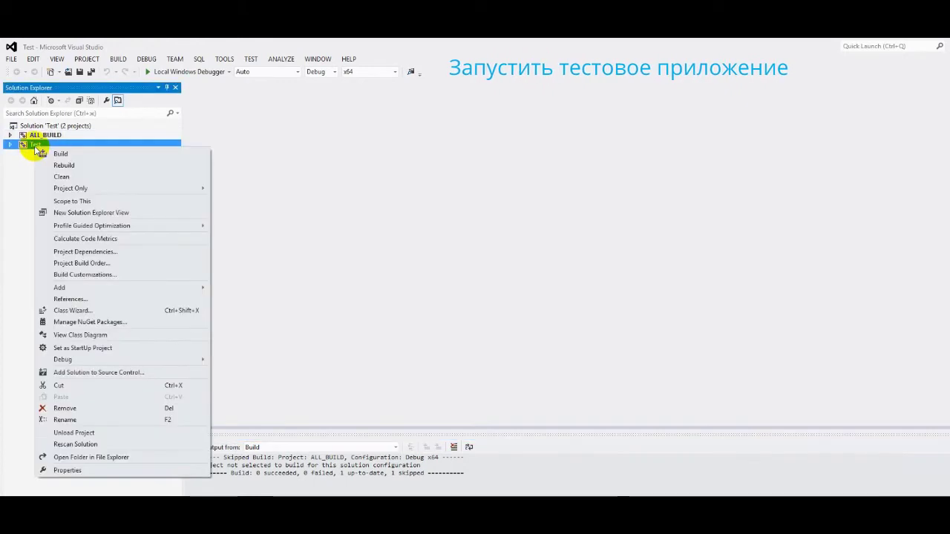
click(110, 348)
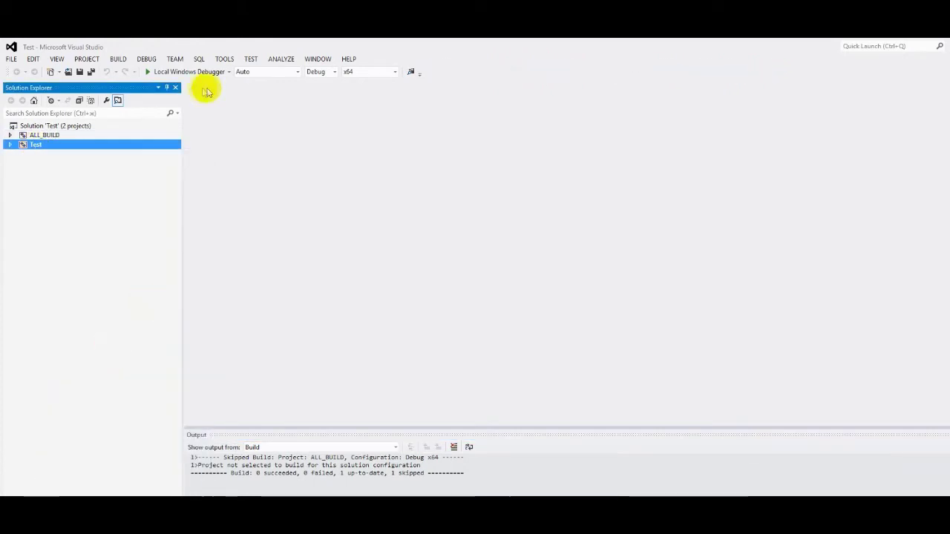
click(170, 72)
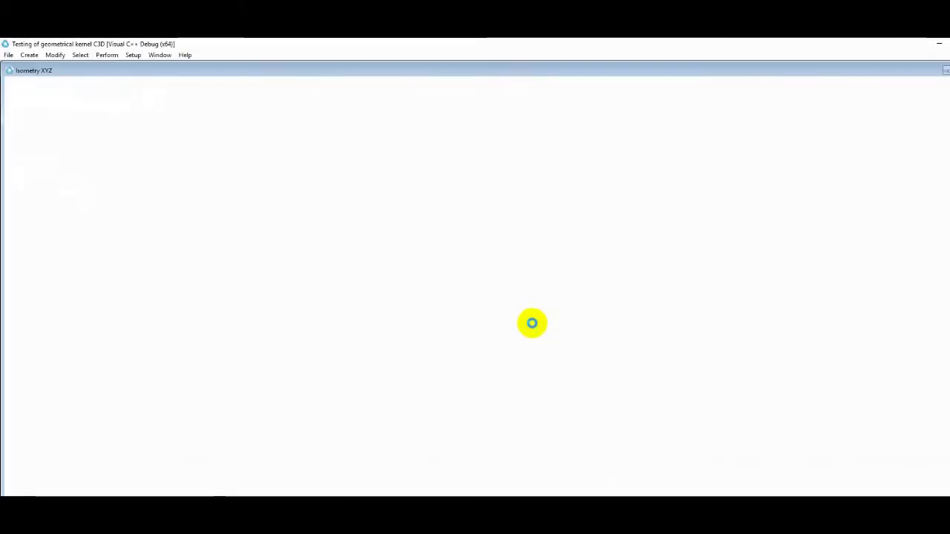
Open Bracket.c3d from the Models folder and rotate it into a shaded 3D view.
click(7, 56)
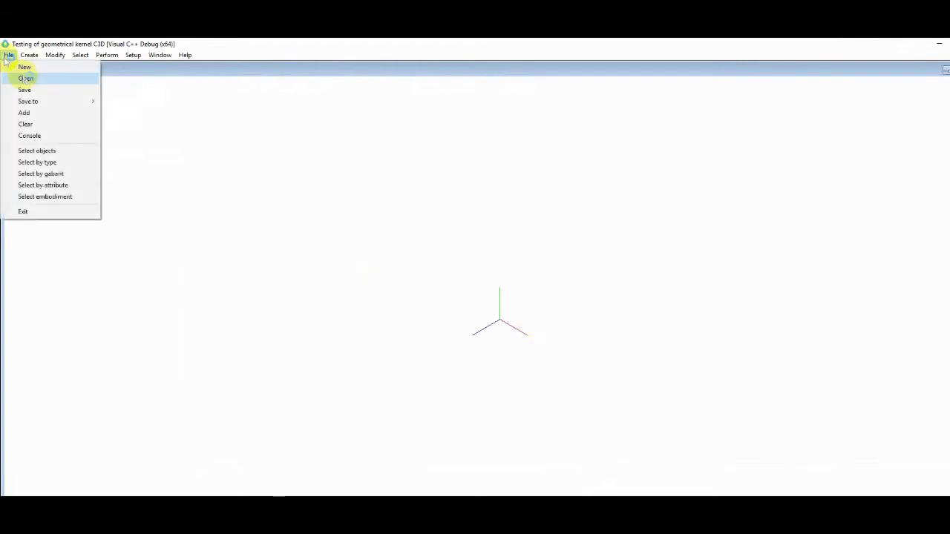
click(26, 78)
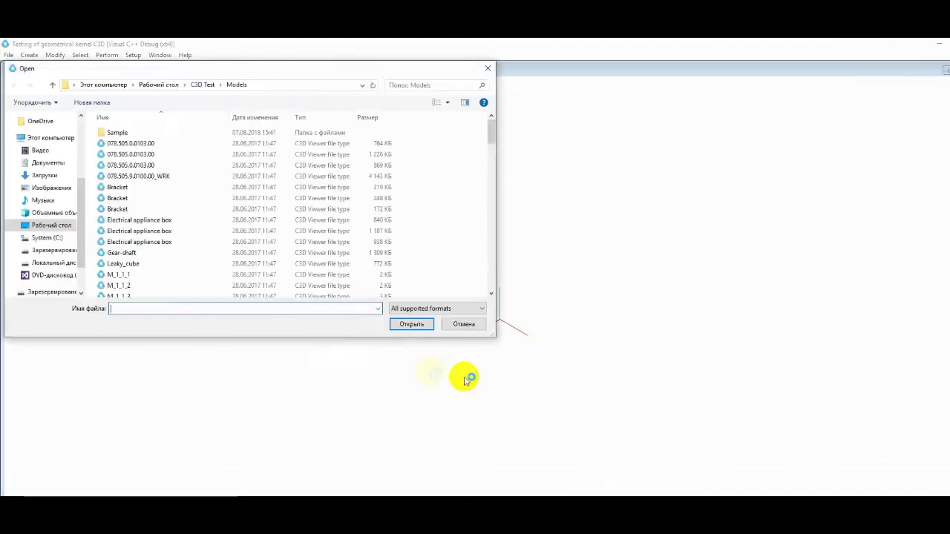
double_click(140, 186)
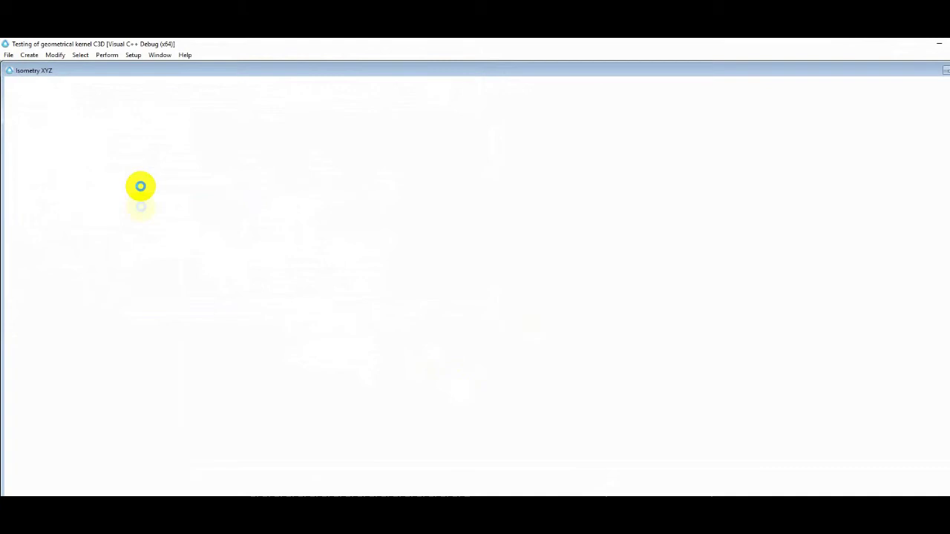
drag(528, 424, 512, 418)
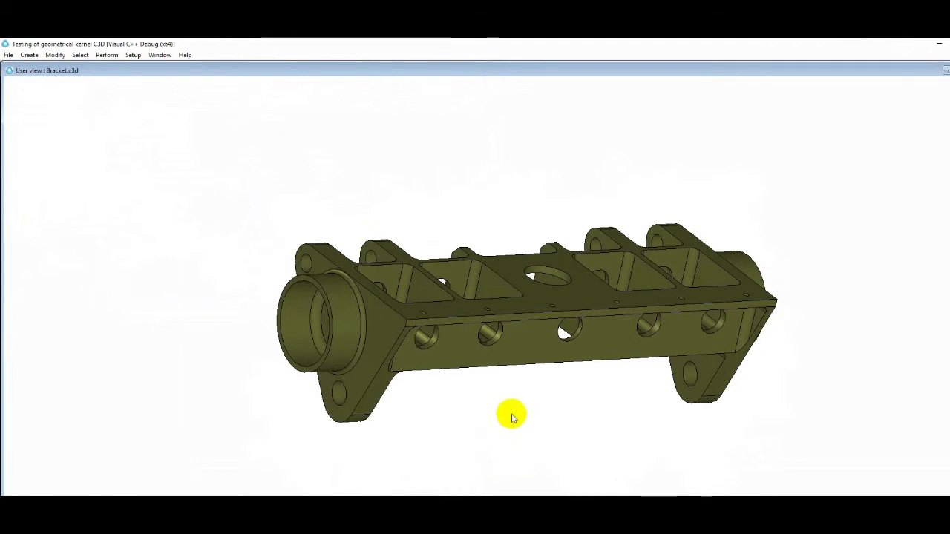
click(185, 55)
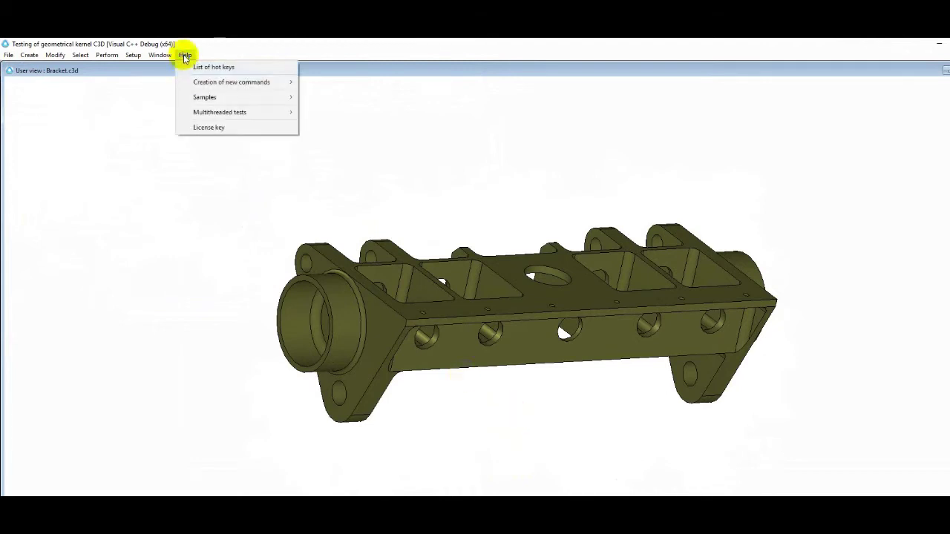
click(221, 128)
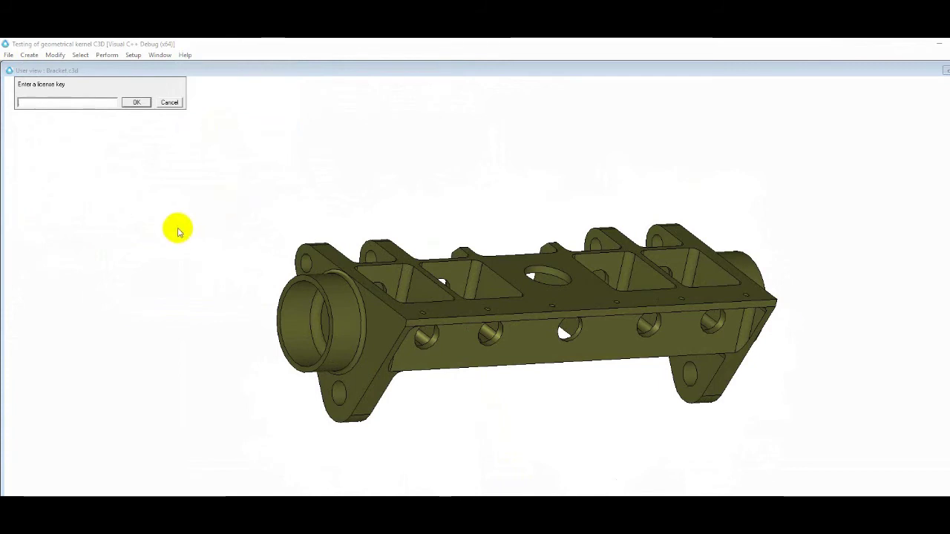
click(170, 101)
click(172, 101)
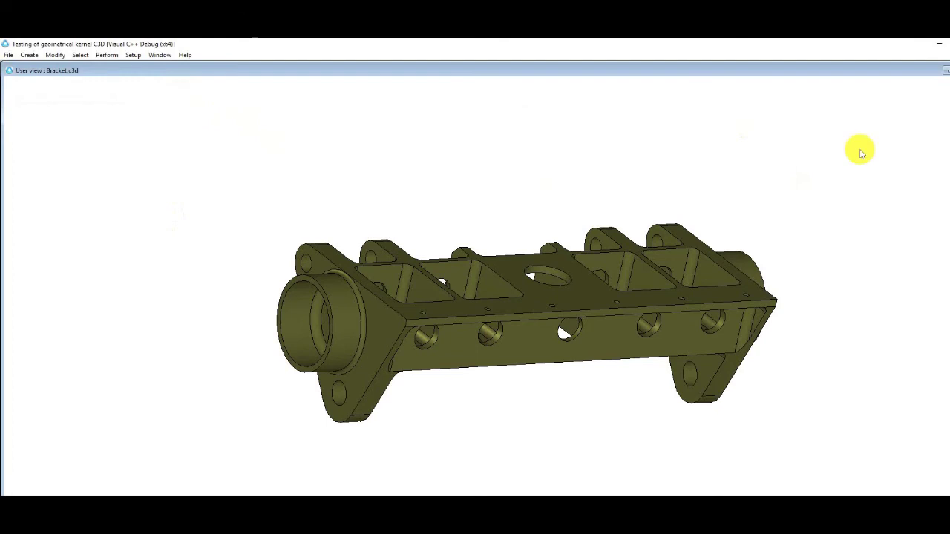